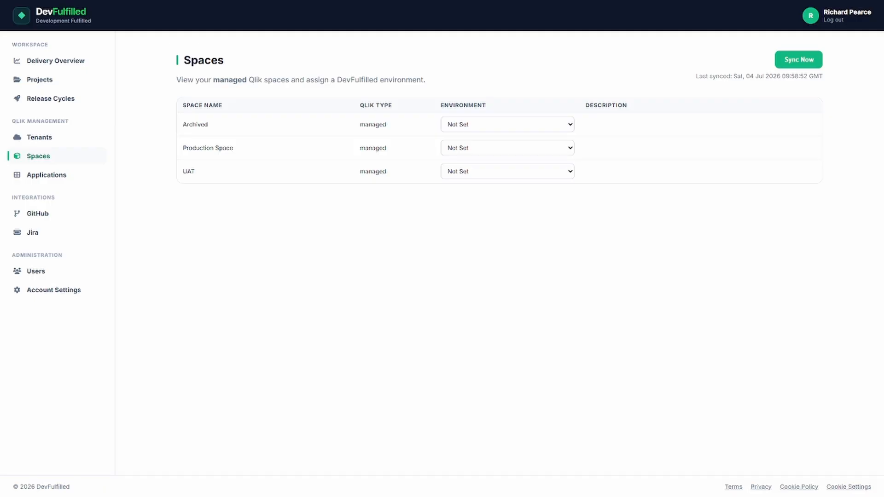
Assign the Test environment to the UAT space and open the applications list
left_click(493, 174)
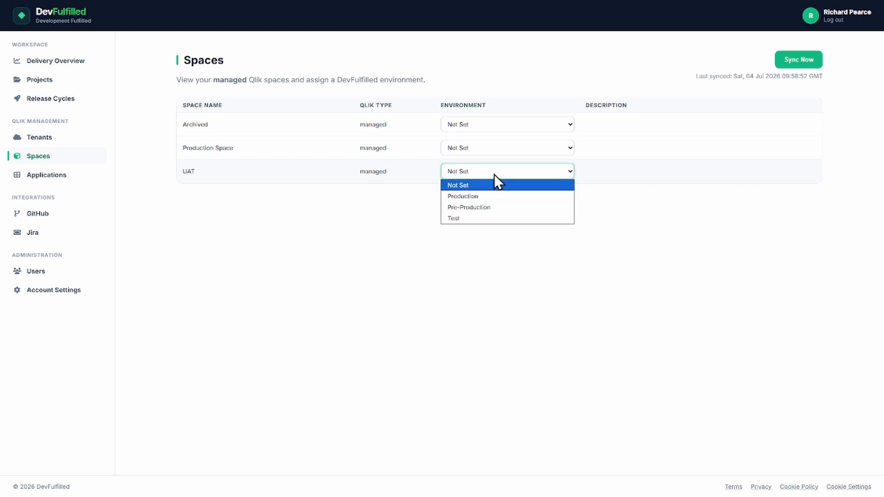
left_click(474, 217)
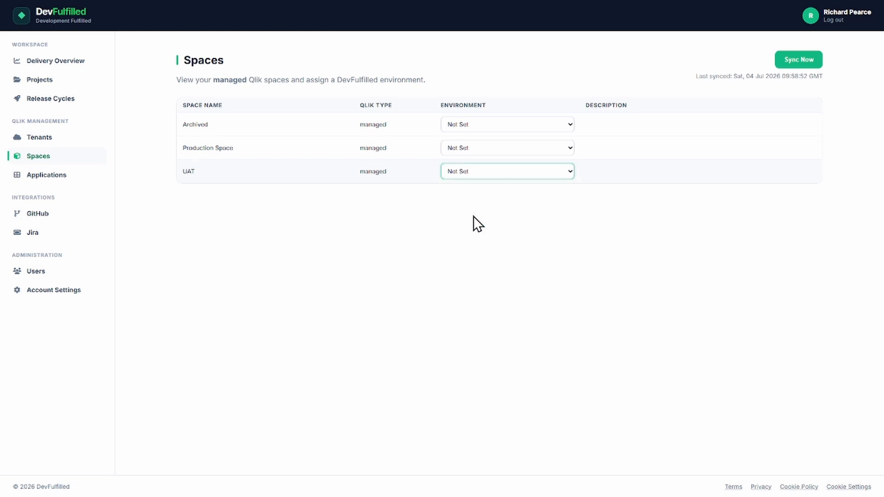
left_click(150, 269)
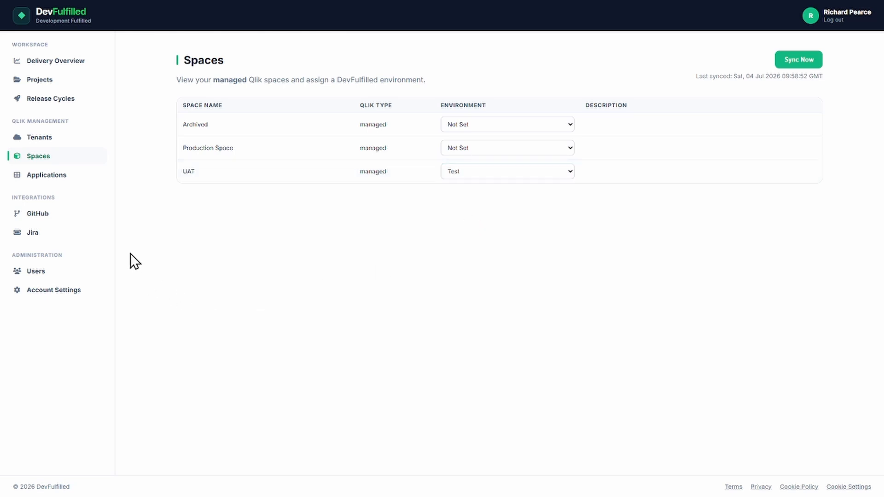
left_click(51, 175)
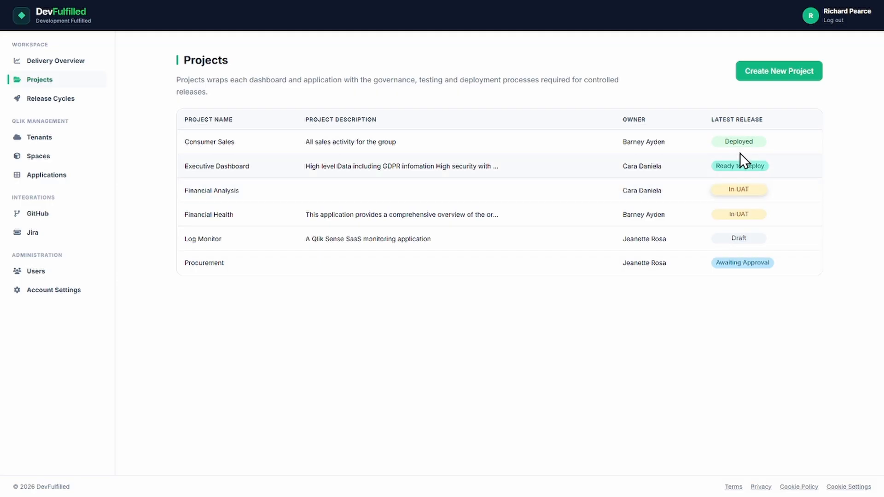
Create a new project named Human Capital Management
left_click(764, 74)
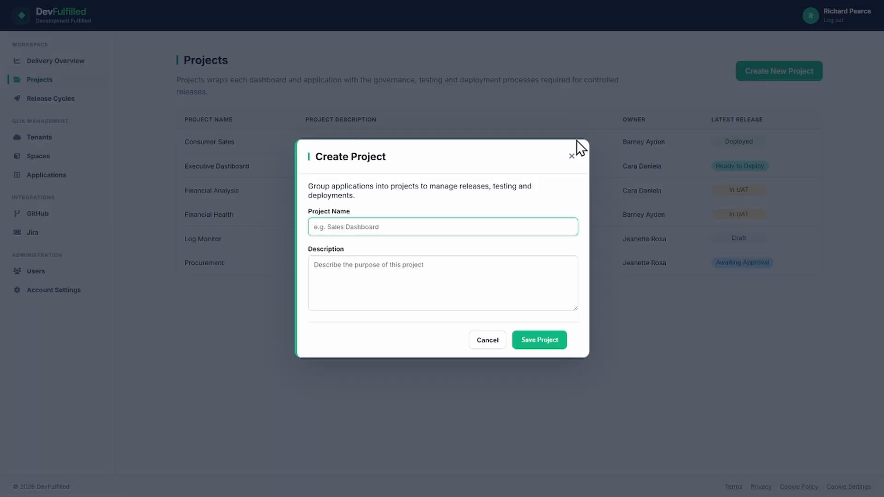
left_click(434, 222)
type("Human Capital Management")
left_click(531, 339)
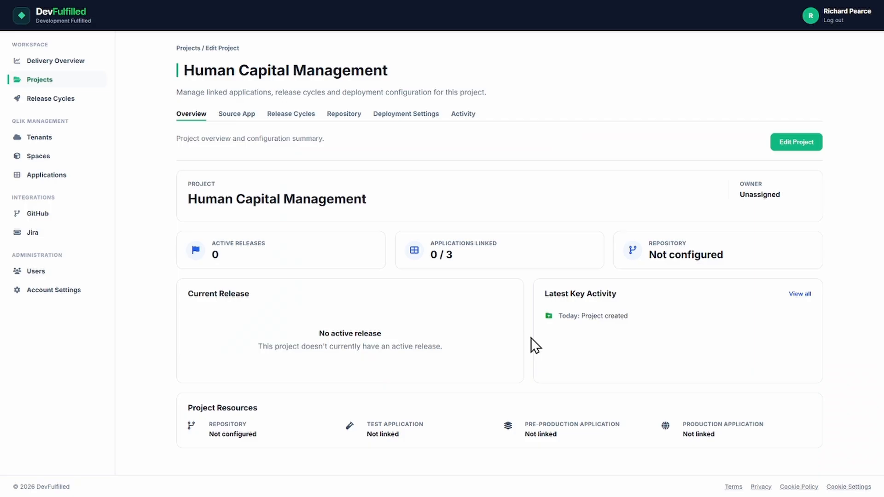
Assign the signed-in user as the project owner and save the project details
left_click(791, 143)
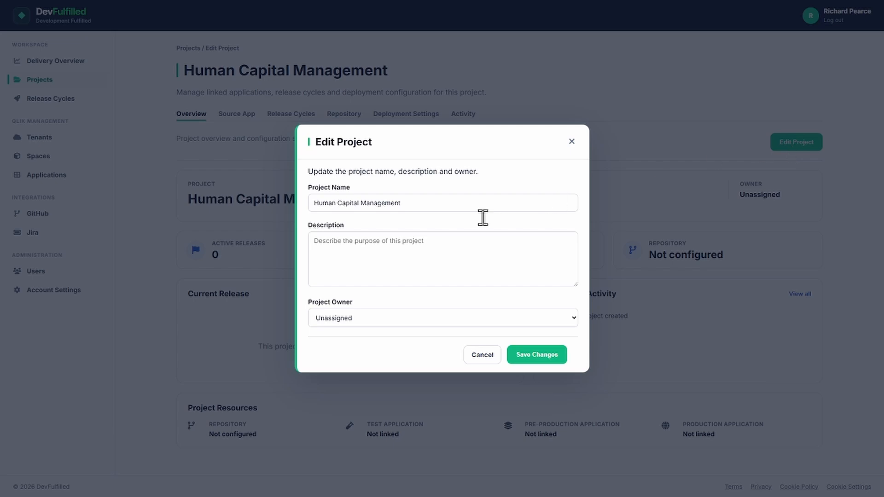
left_click(396, 317)
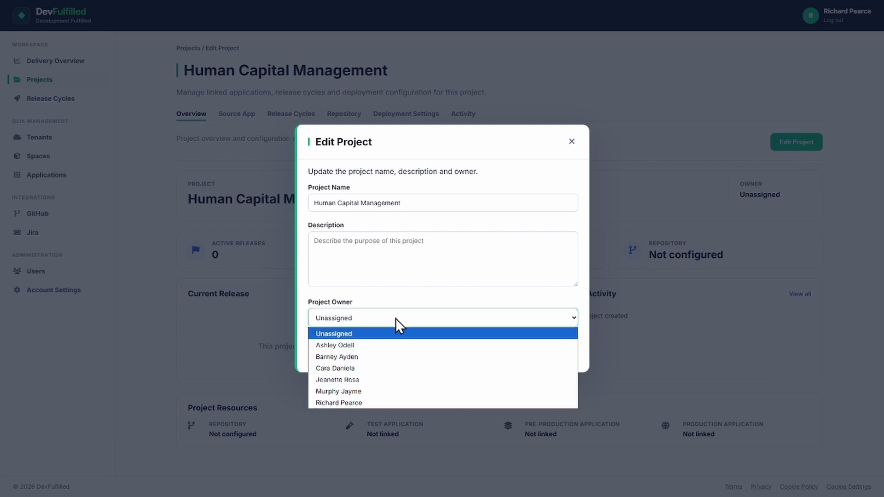
left_click(363, 402)
left_click(534, 355)
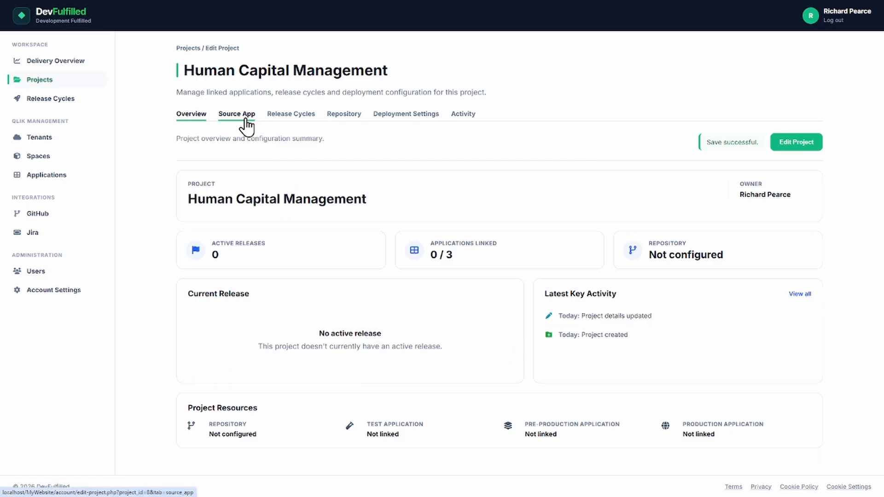
Link the Human Capital Management test application as the project's source and connect the DevFulfilled/human_capital_management repository on the main branch
left_click(247, 123)
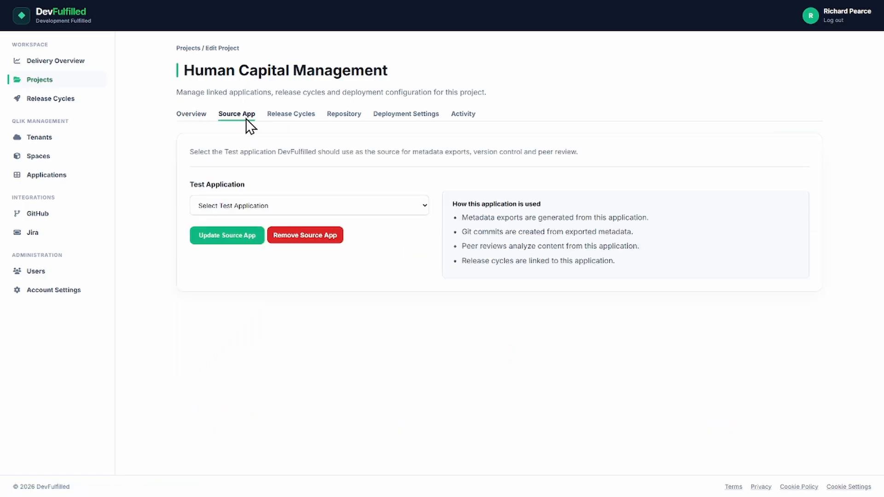
left_click(263, 205)
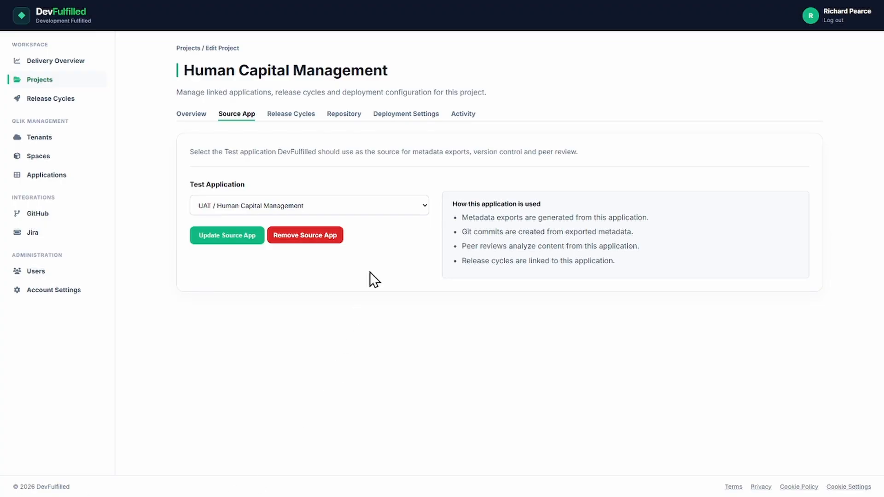
left_click(343, 119)
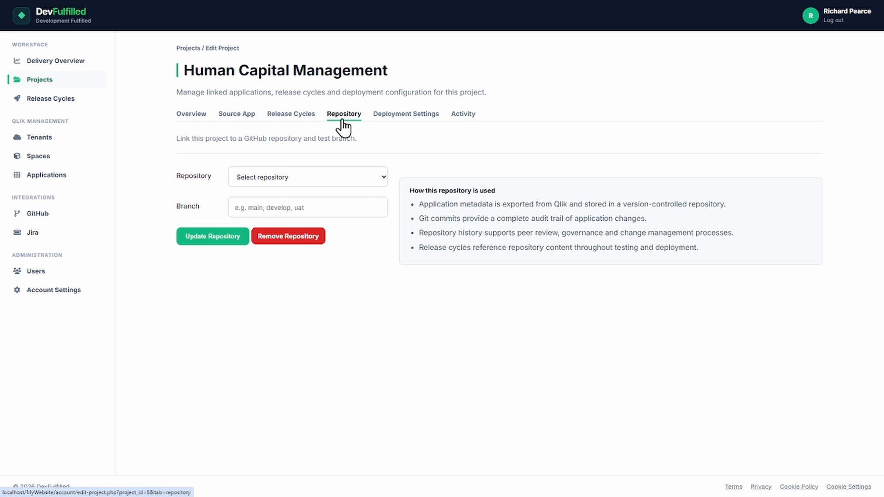
left_click(350, 178)
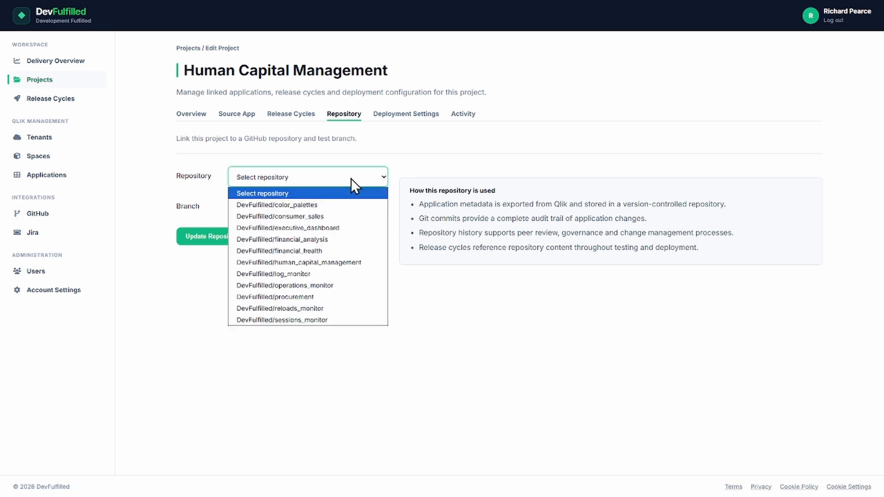
left_click(344, 261)
left_click(223, 243)
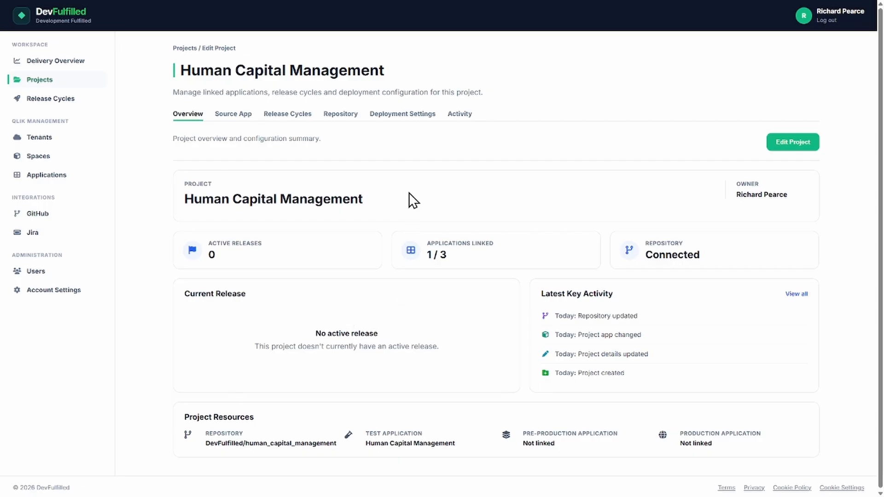
Create a release cycle for the project named Initial Development, with version 1 and the description Initial Development
left_click(299, 118)
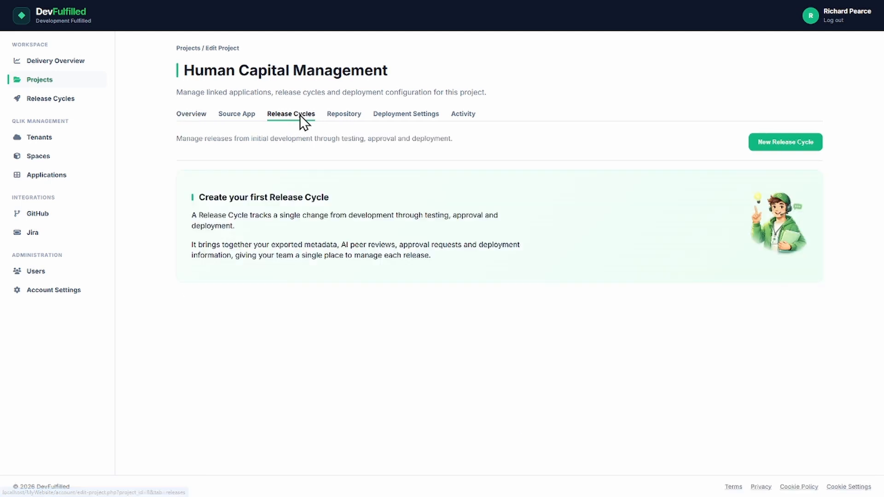
left_click(784, 142)
left_click(361, 190)
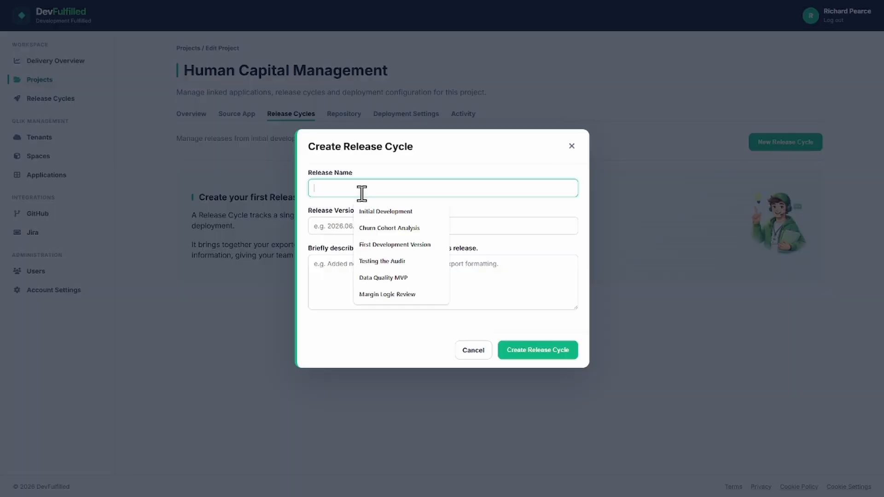
left_click(361, 211)
left_click(344, 220)
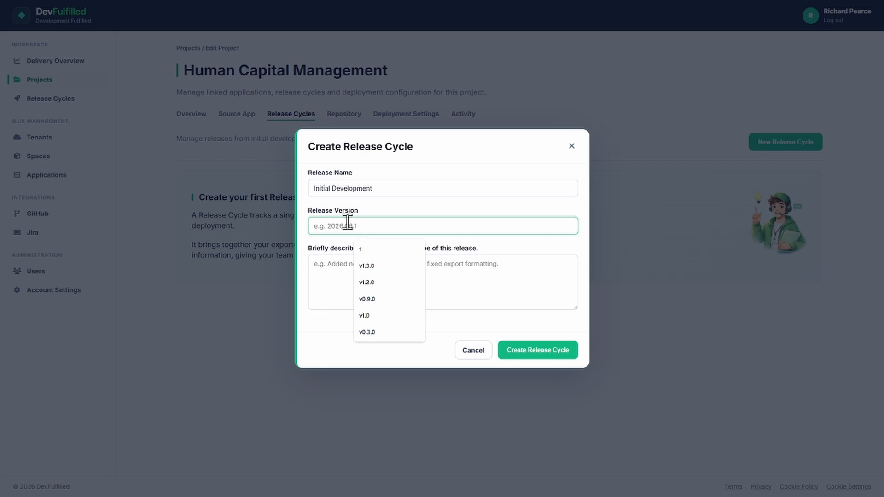
type("1")
left_click(340, 276)
type("Initial Development")
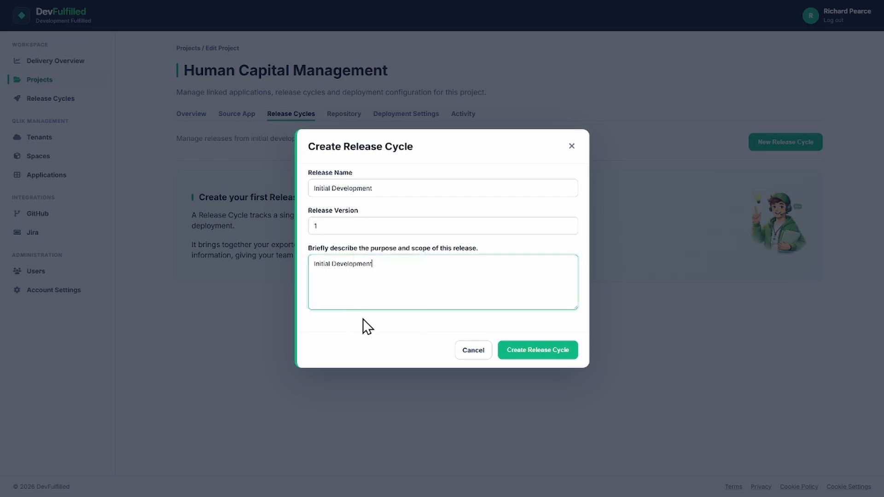
left_click(529, 350)
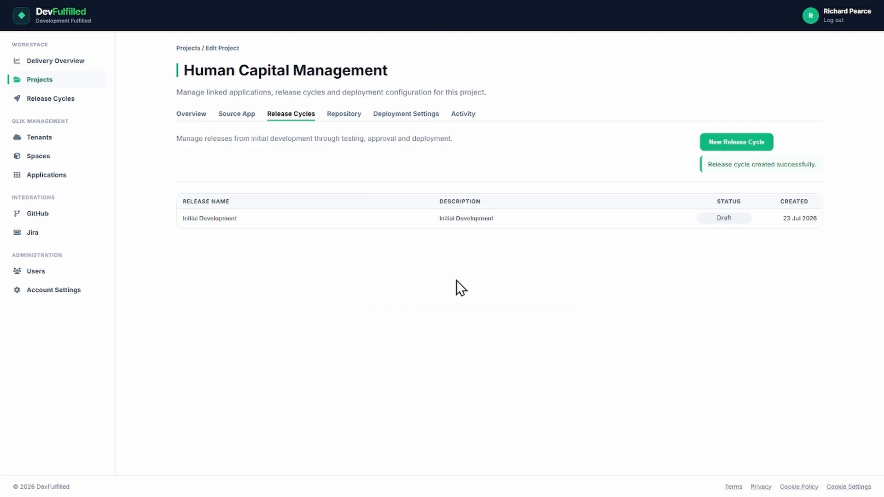
Open the Initial Development release, assign the signed-in user as release owner, set the status to In UAT and save
left_click(220, 224)
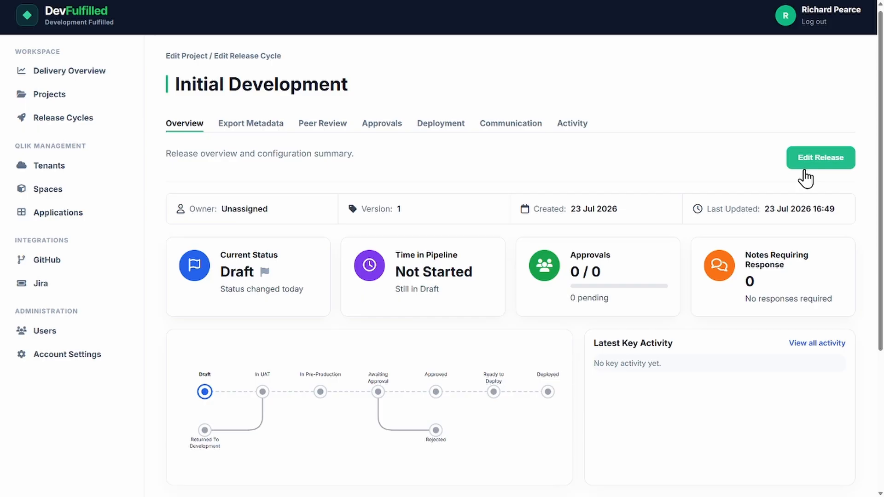
left_click(805, 166)
left_click(516, 233)
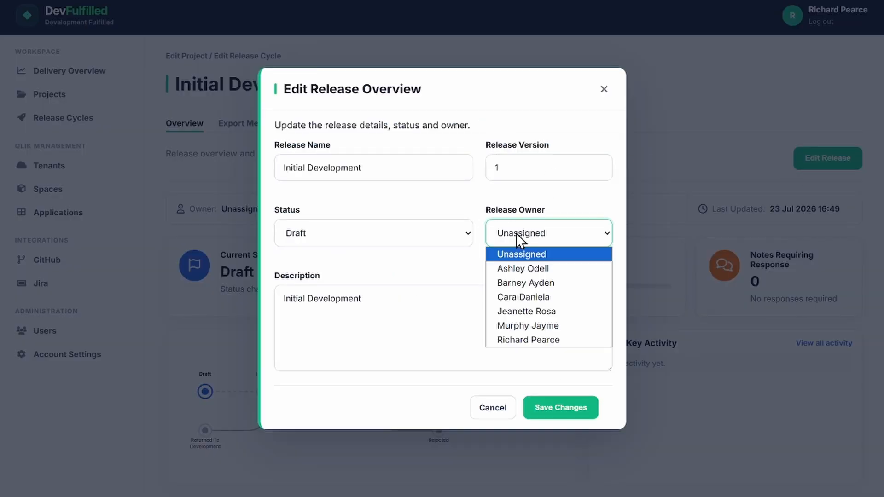
left_click(528, 340)
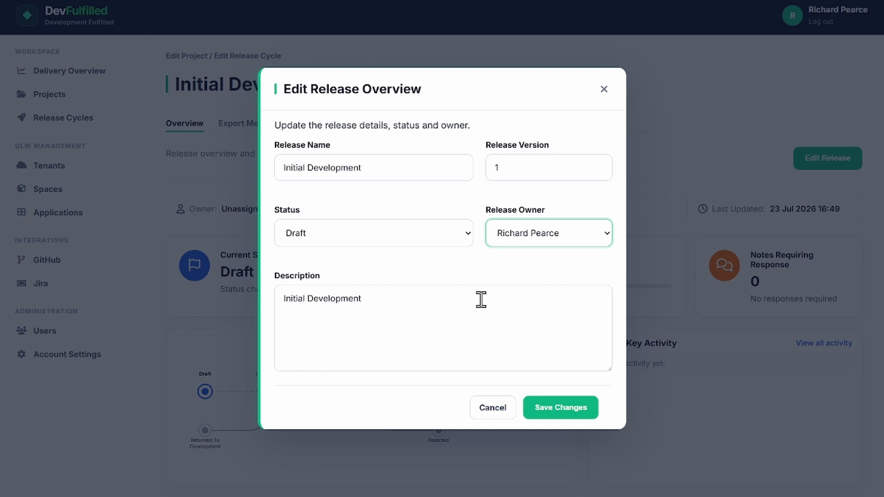
left_click(405, 233)
left_click(357, 282)
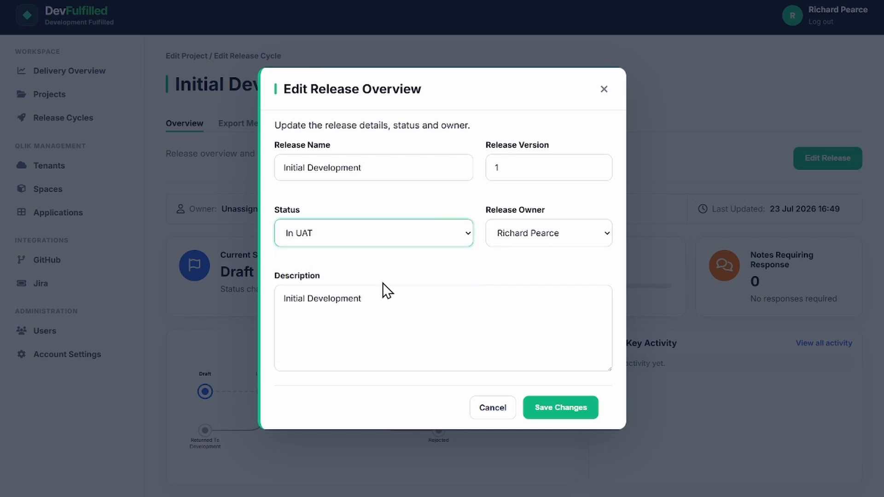
left_click(537, 407)
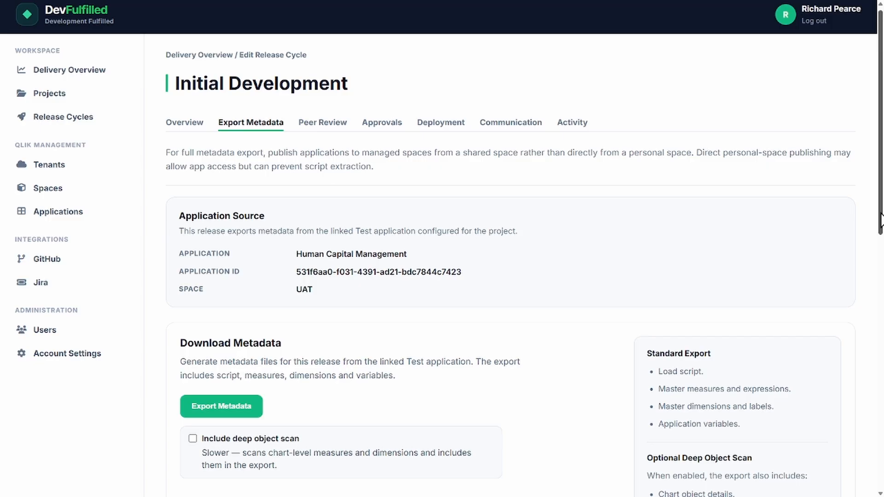
Commit the release metadata to the repository with the additional information "First commit following development" and the deep object scan included
left_click_drag(879, 222, 880, 474)
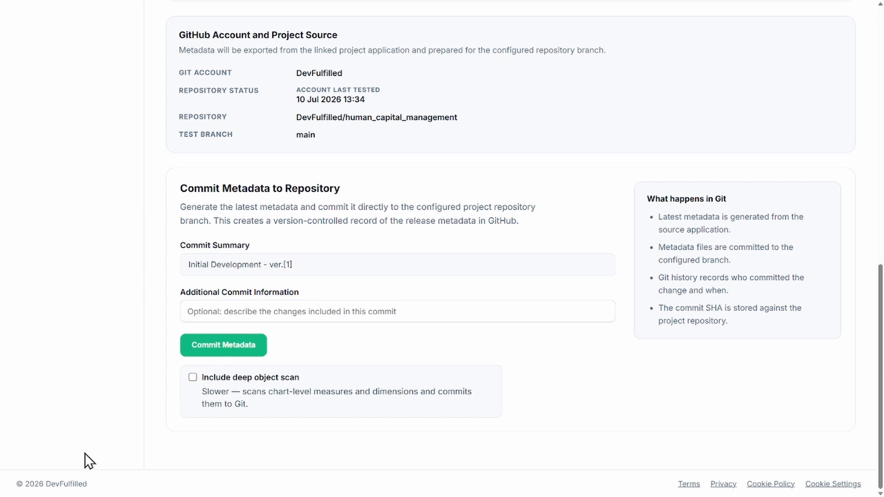
left_click(225, 311)
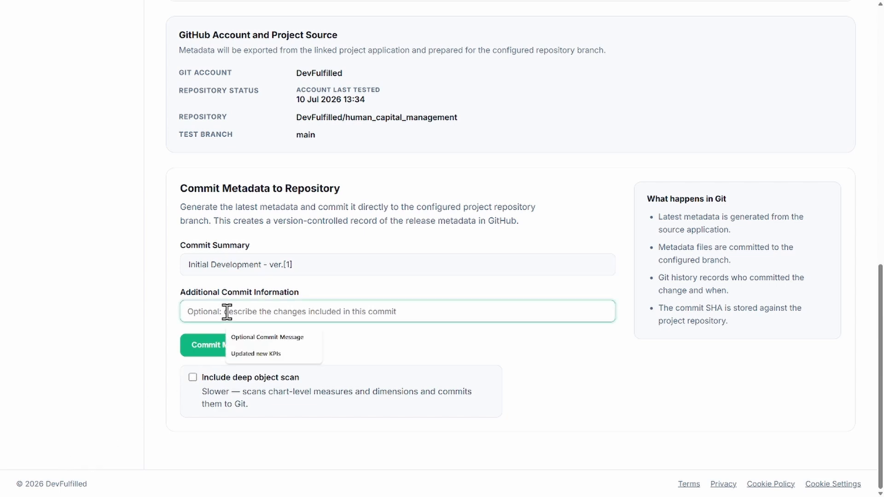
type("First commit following development")
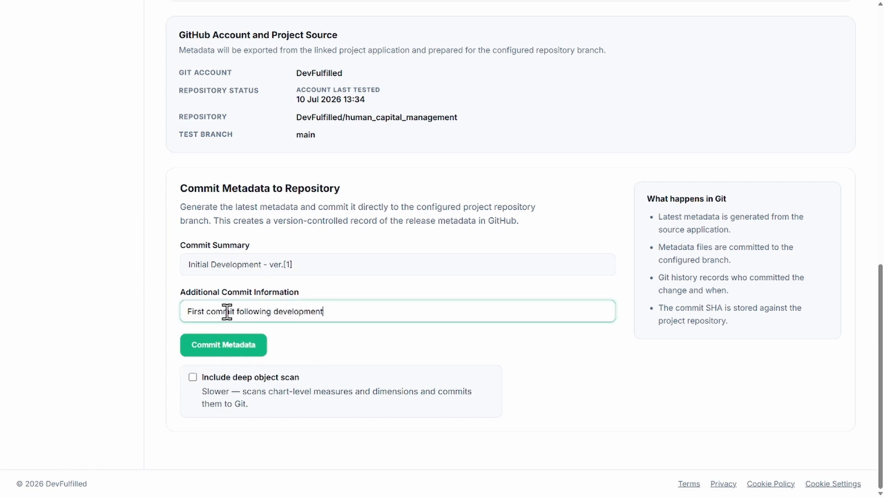
left_click(193, 377)
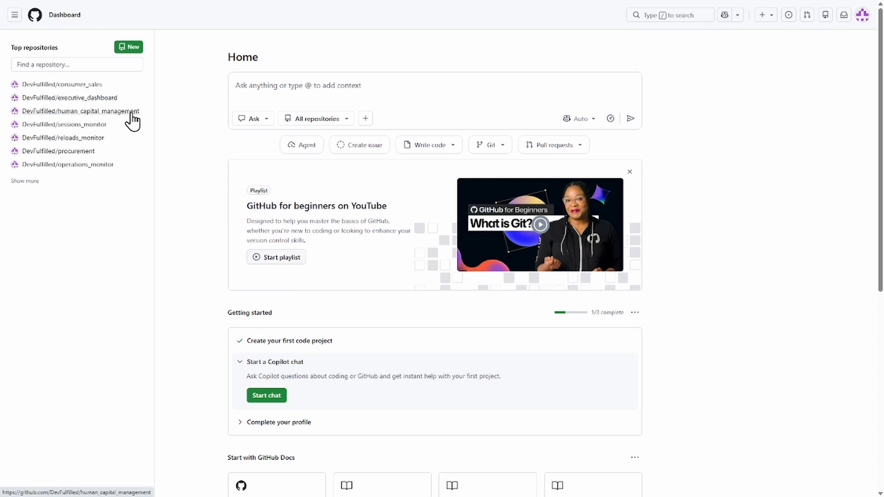
Switch to GitHub and open the DevFulfilled/human_capital_management repository
left_click(131, 112)
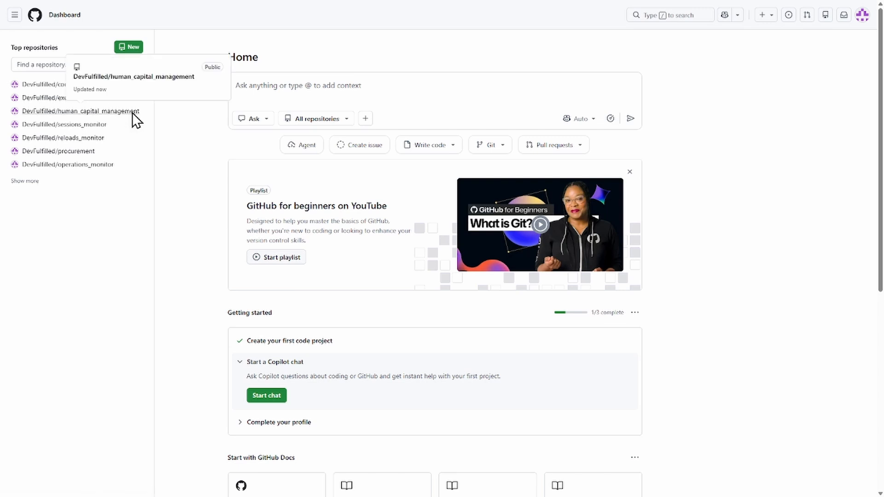